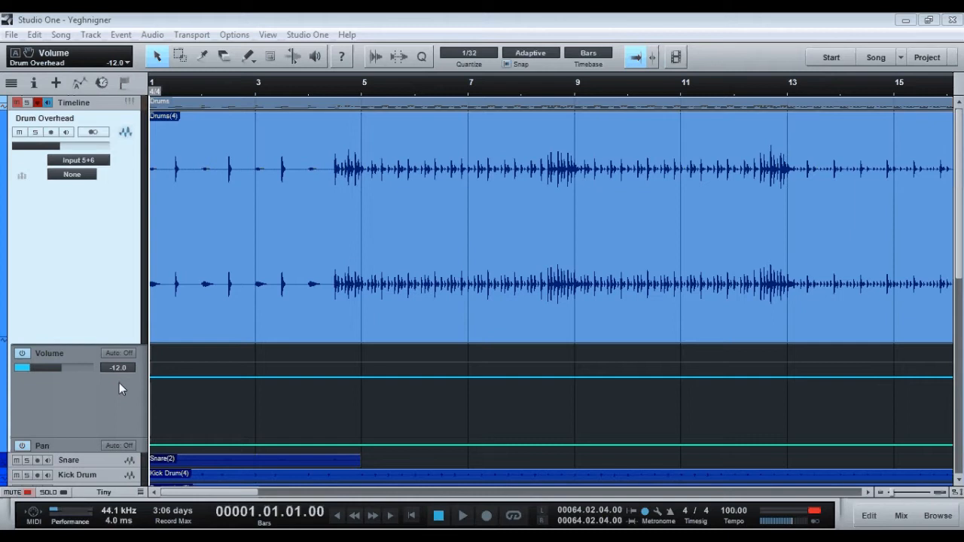
# Check the control-surface assignment of the Drum Overhead volume, and play the song from the start to about bar 9.
pyautogui.rightClick(54, 368)
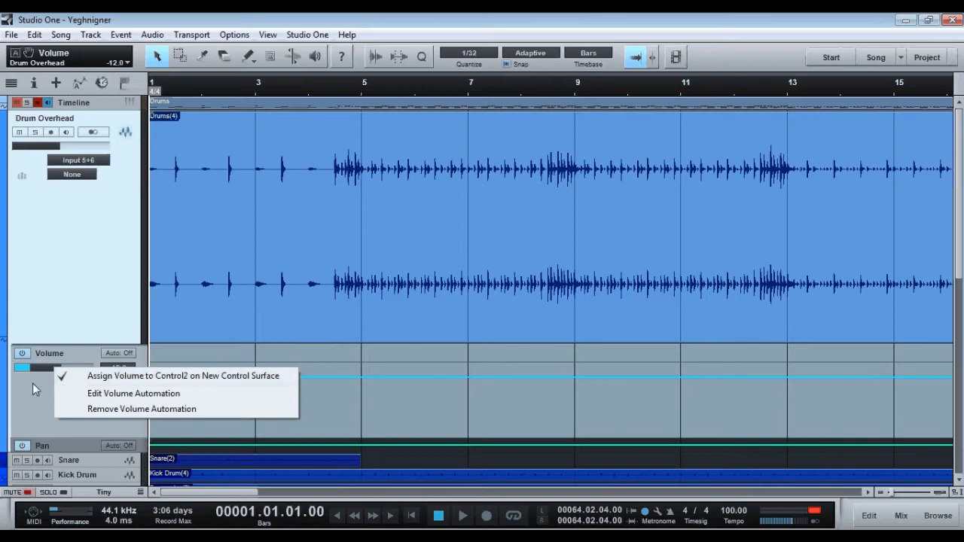
pyautogui.click(32, 383)
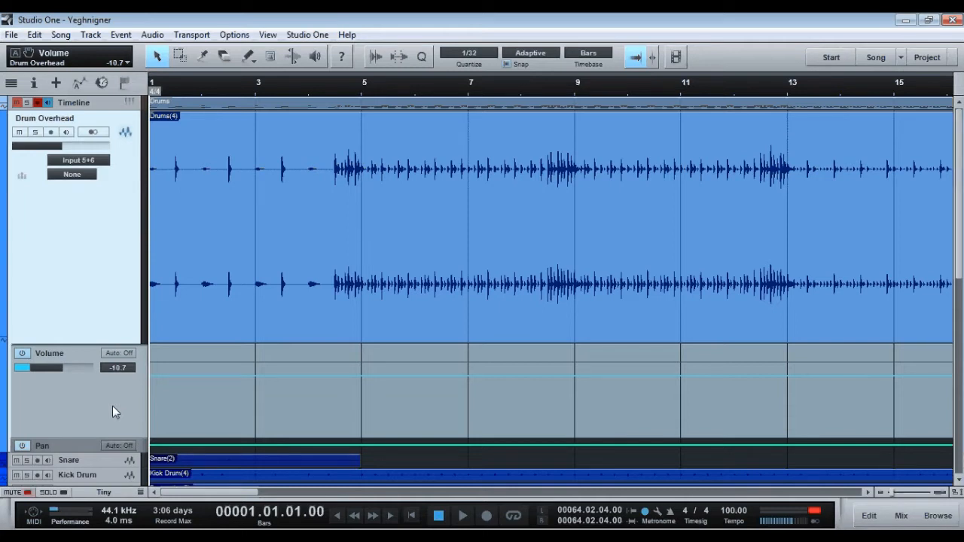
pyautogui.press('space')
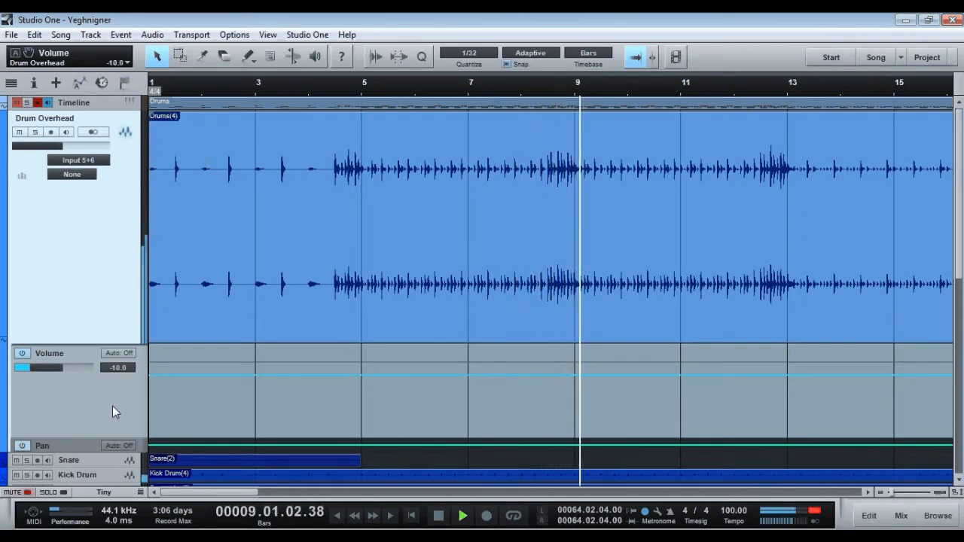
pyautogui.press('space')
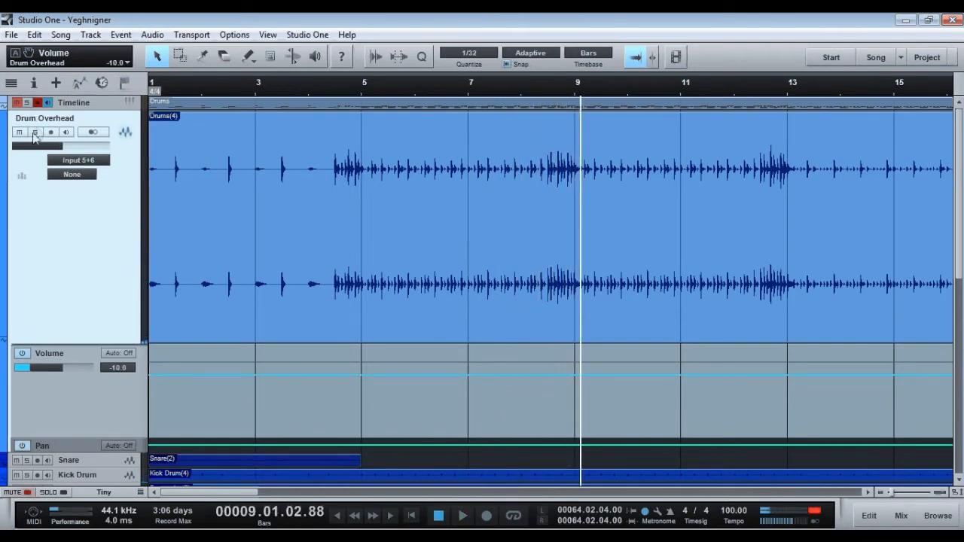
# Solo the Drum Overhead track and practise riding its volume between about -14.6 and -9.4 during playback from bar 9 to bar 36.
pyautogui.click(35, 132)
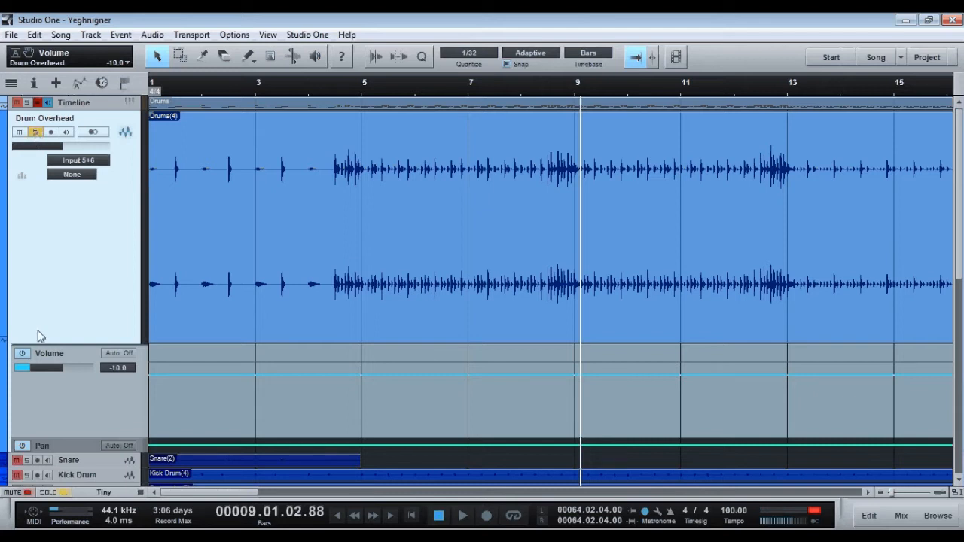
pyautogui.press('space')
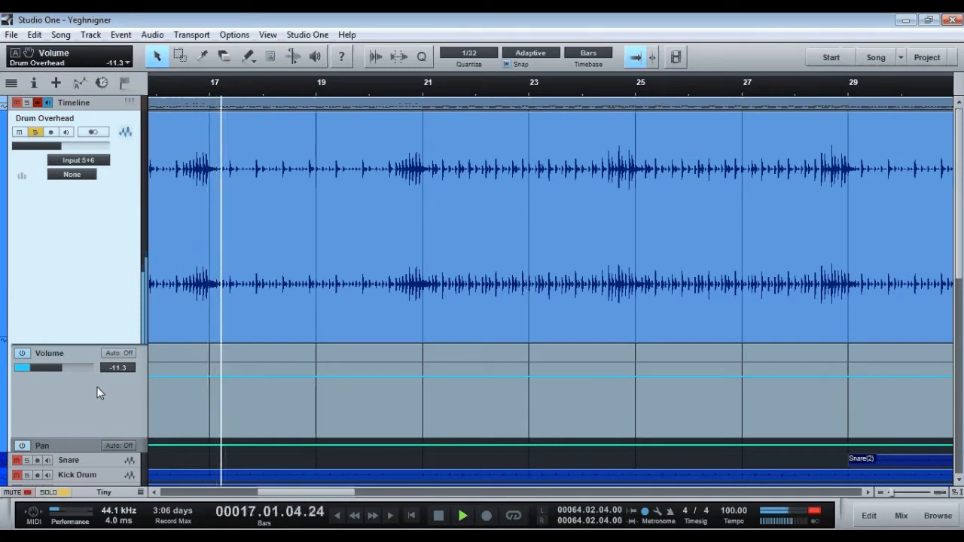
pyautogui.scroll(1, 97, 387)
pyautogui.scroll(-1, 100, 392)
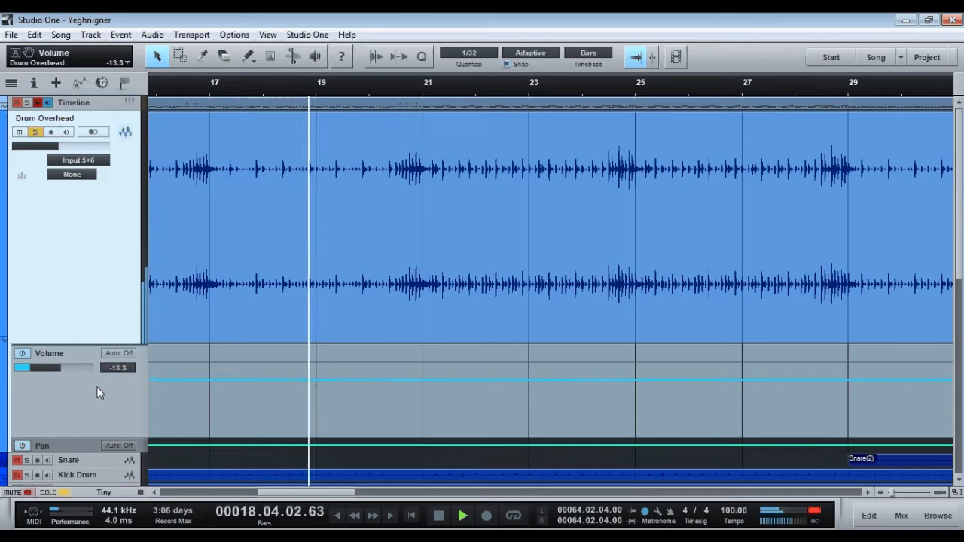
pyautogui.scroll(1, 100, 392)
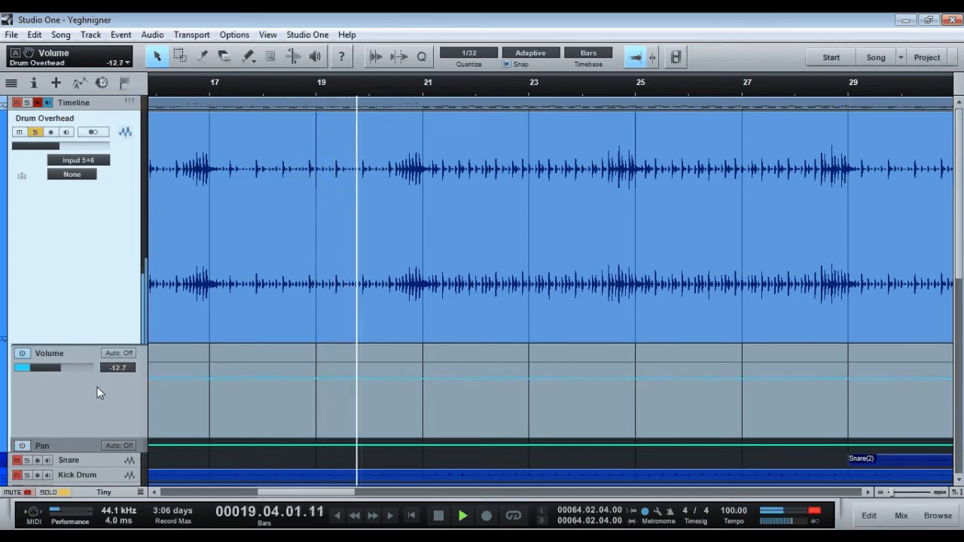
pyautogui.scroll(-1, 101, 391)
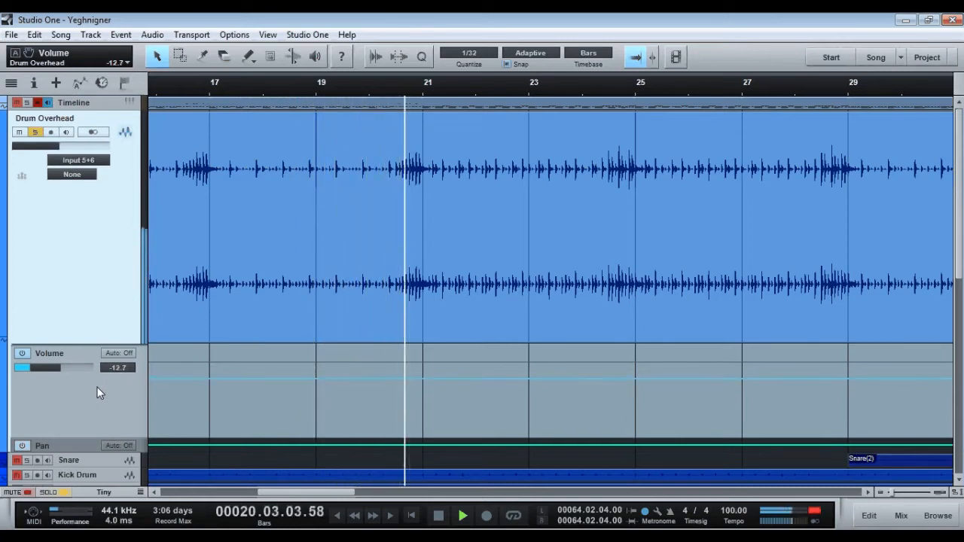
pyautogui.scroll(-2, 97, 392)
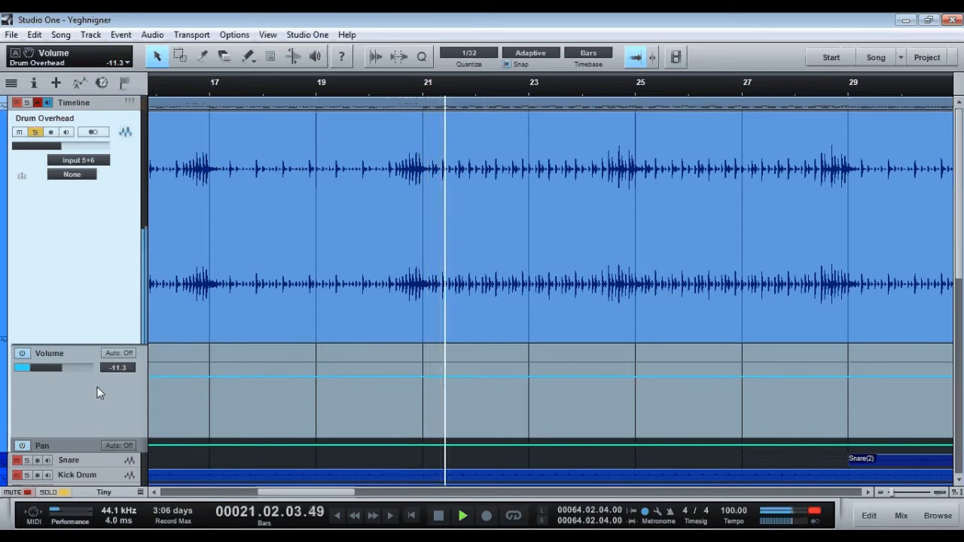
pyautogui.scroll(-1, 100, 392)
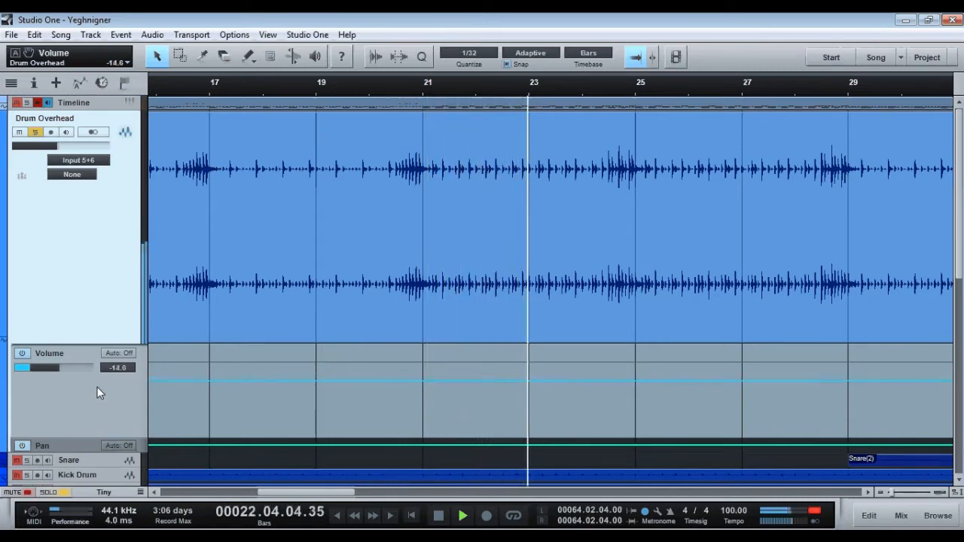
pyautogui.scroll(1, 97, 389)
pyautogui.scroll(2, 97, 391)
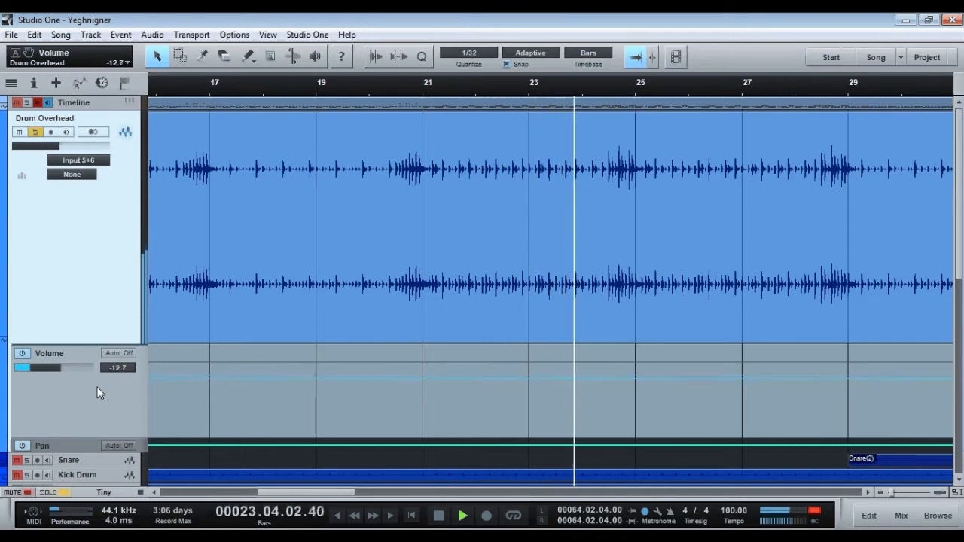
pyautogui.scroll(-1, 97, 388)
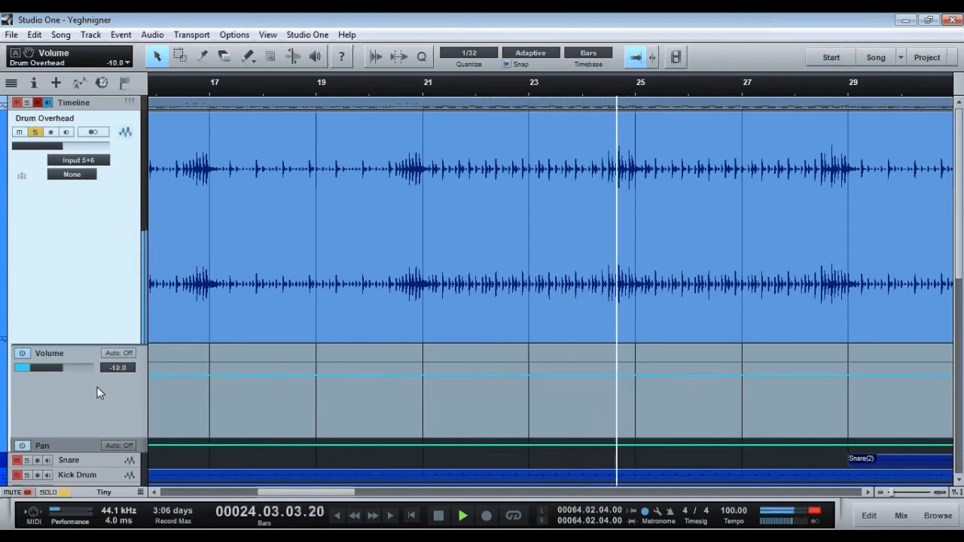
pyautogui.scroll(1, 97, 392)
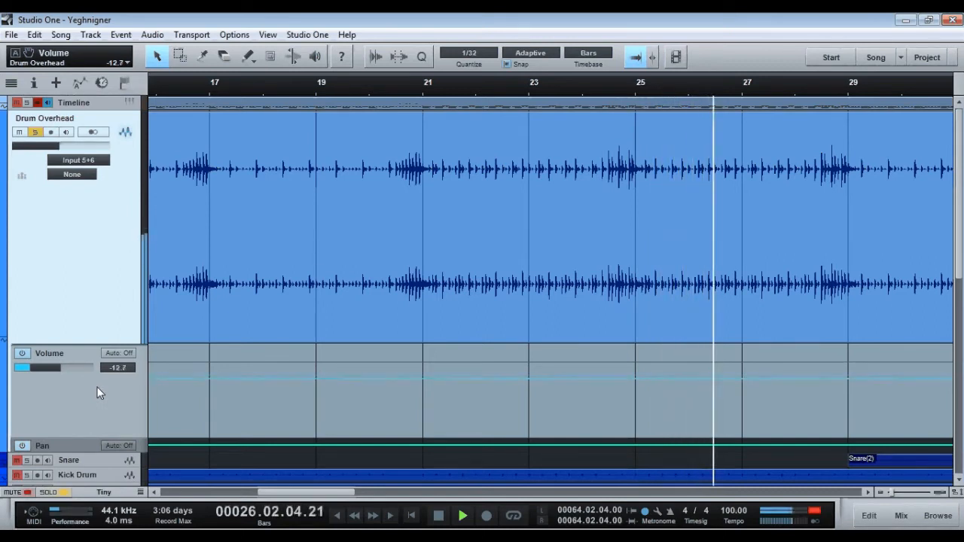
pyautogui.scroll(1, 97, 392)
pyautogui.scroll(-3, 97, 392)
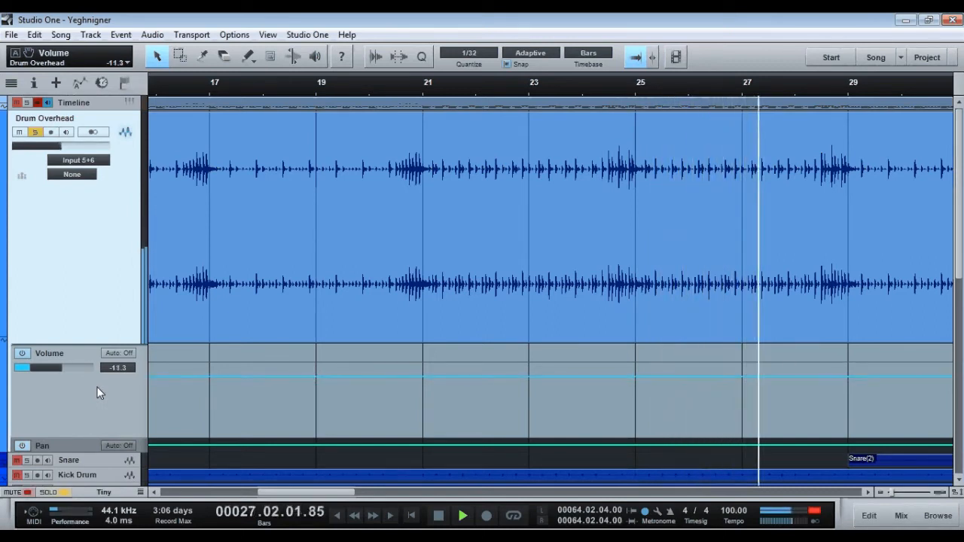
pyautogui.scroll(2, 97, 392)
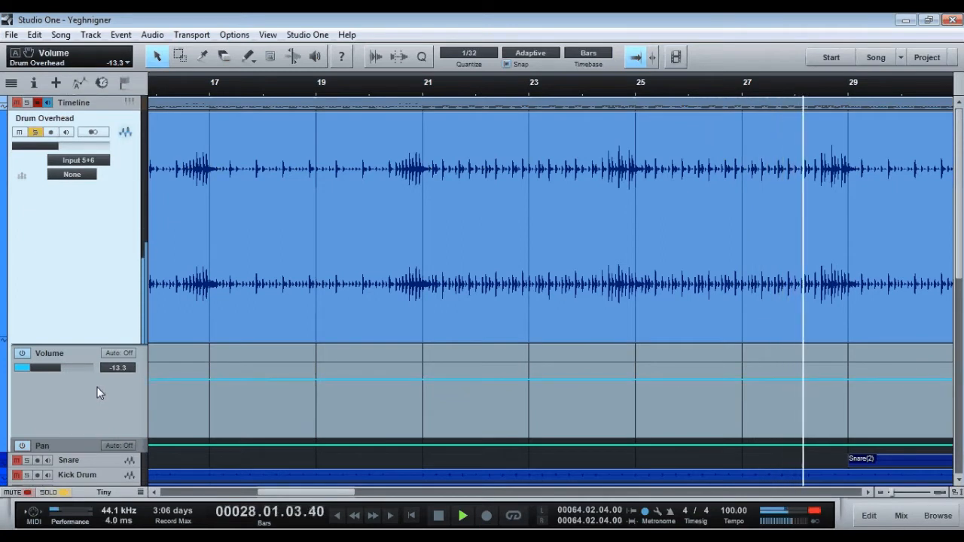
pyautogui.scroll(1, 97, 392)
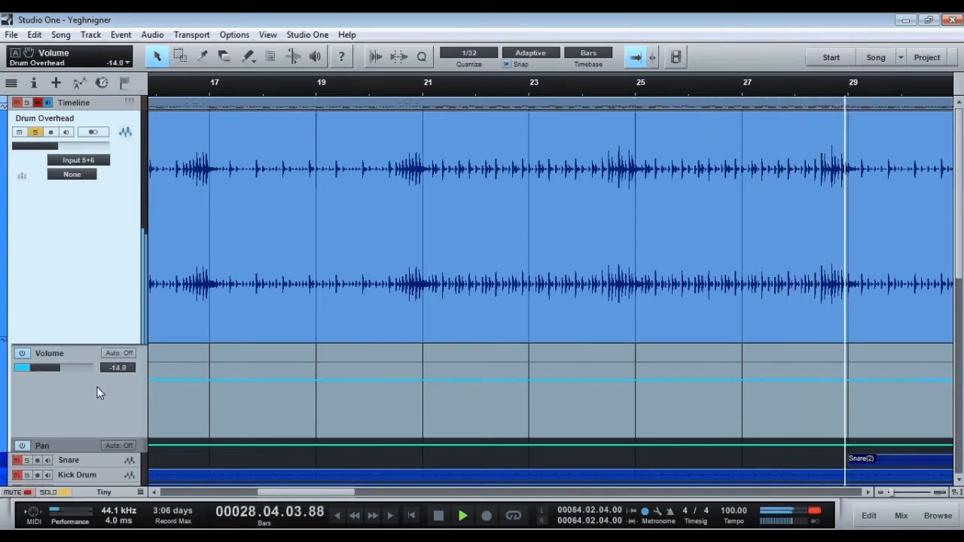
pyautogui.scroll(-4, 97, 393)
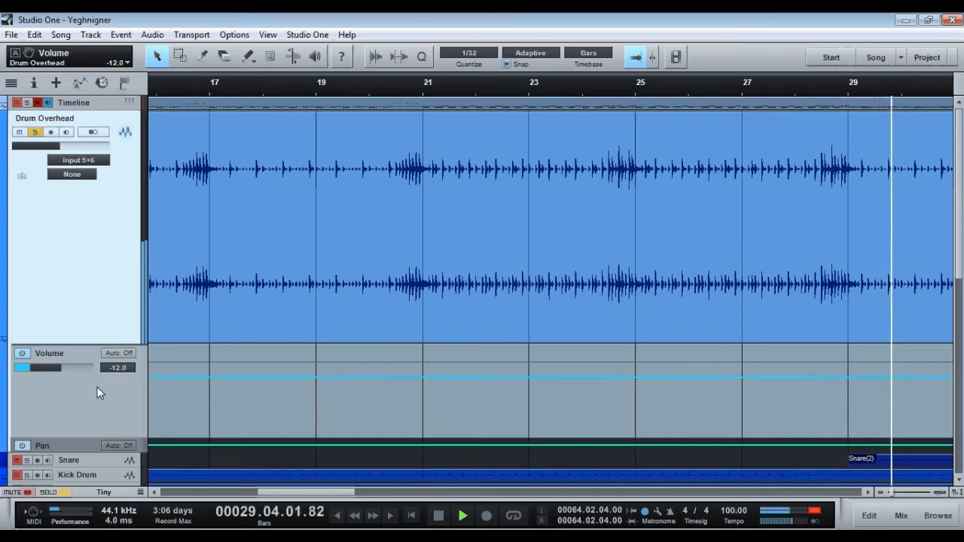
pyautogui.scroll(2, 98, 393)
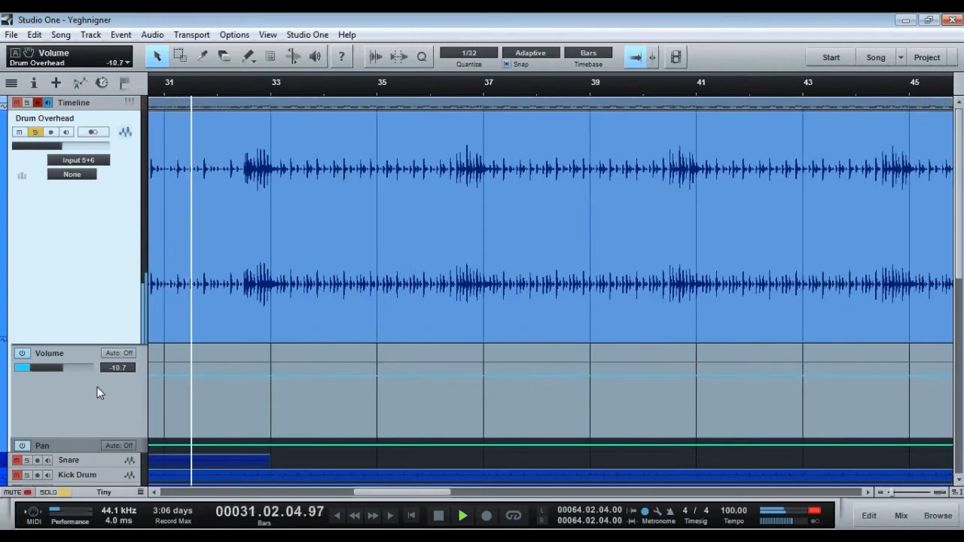
pyautogui.scroll(1, 97, 389)
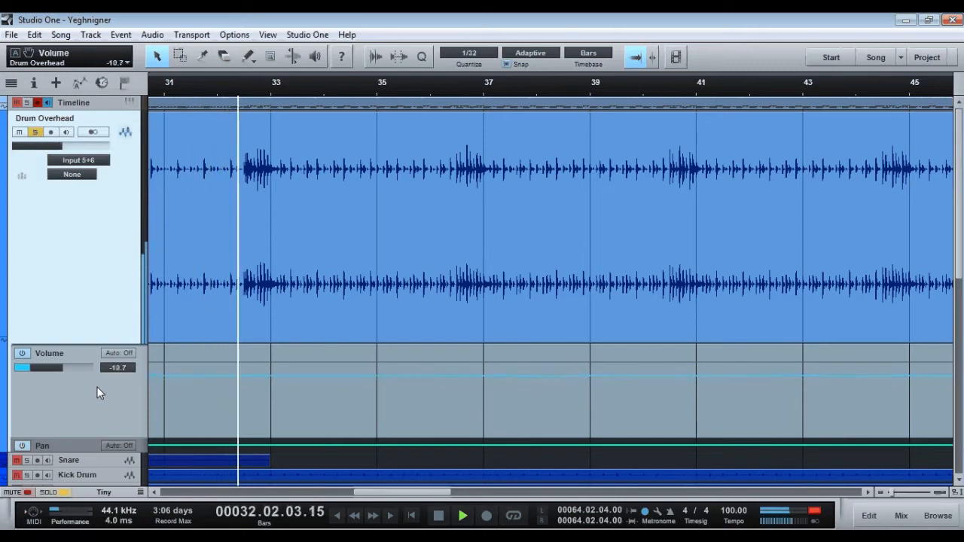
pyautogui.scroll(2, 97, 392)
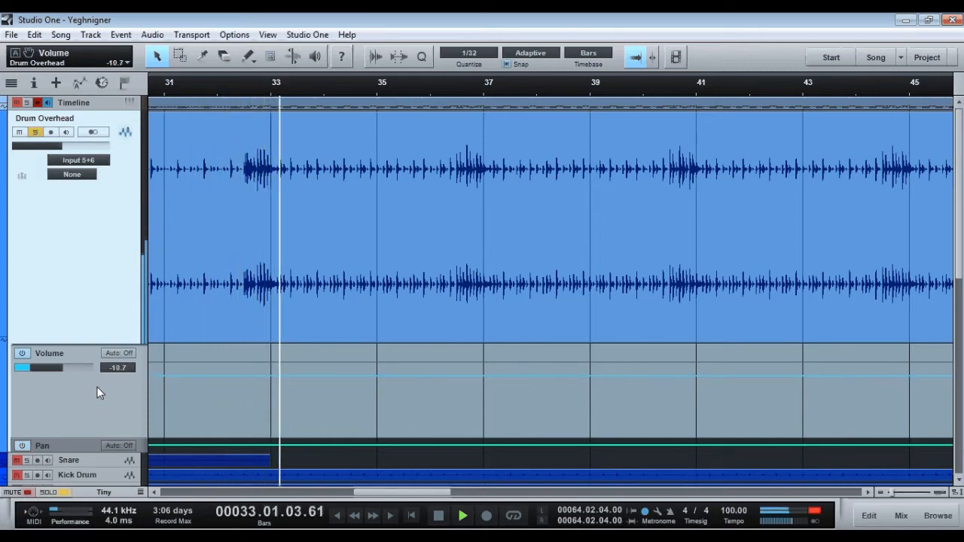
pyautogui.scroll(-2, 97, 387)
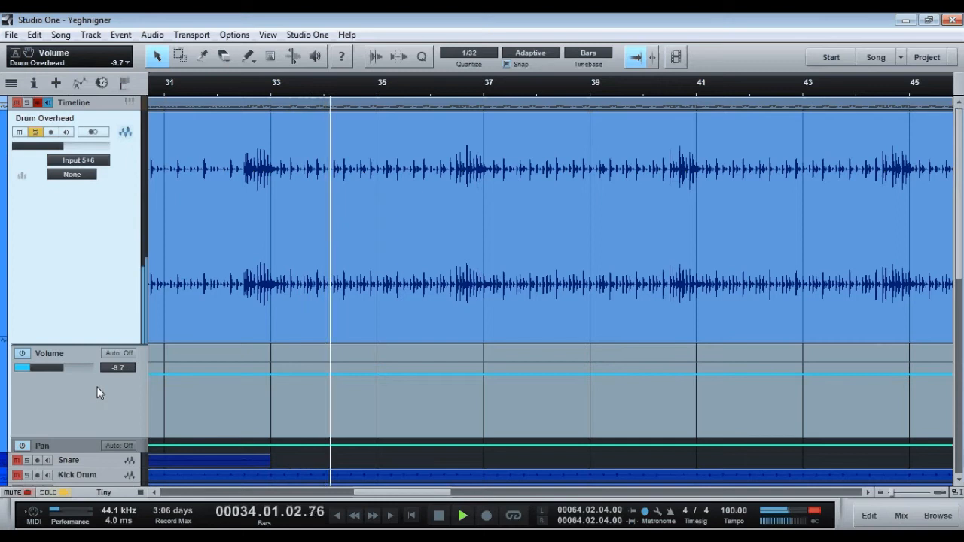
pyautogui.scroll(-4, 97, 392)
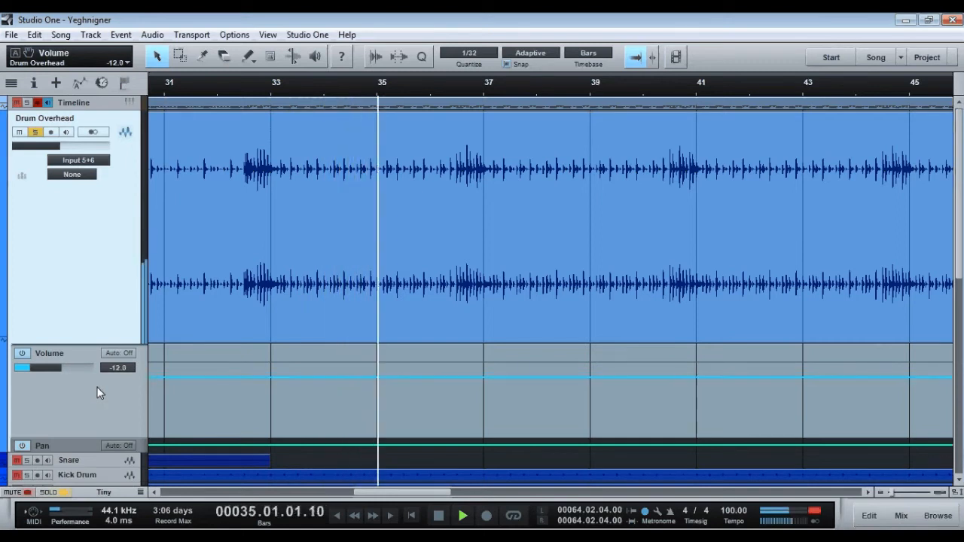
pyautogui.scroll(5, 97, 392)
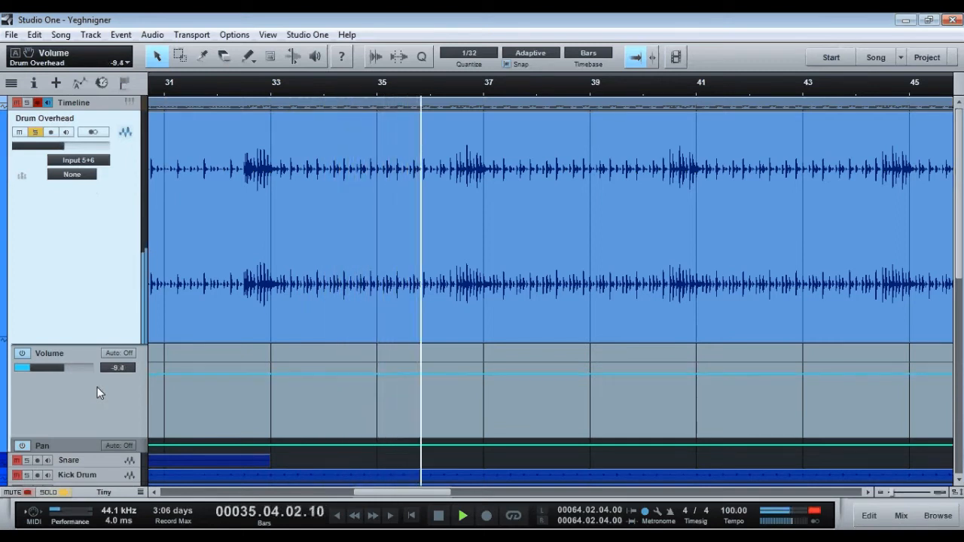
pyautogui.press('space')
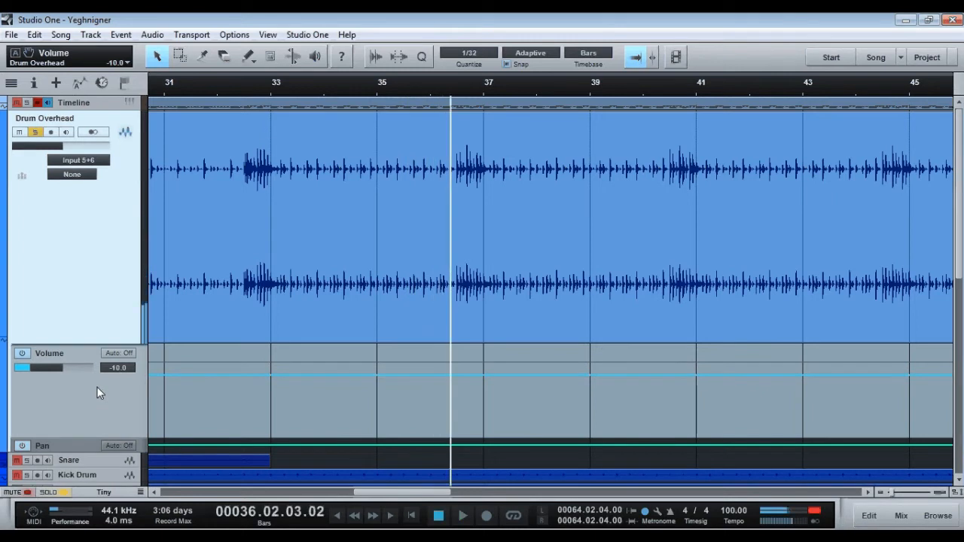
# Return to the start of the song and set the Drum Overhead volume automation mode to Write.
pyautogui.click(411, 516)
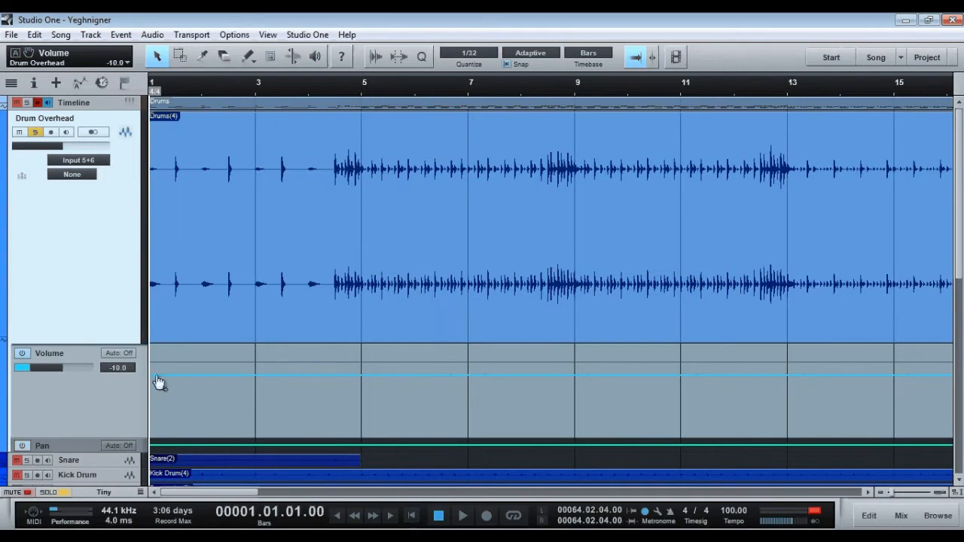
pyautogui.click(124, 353)
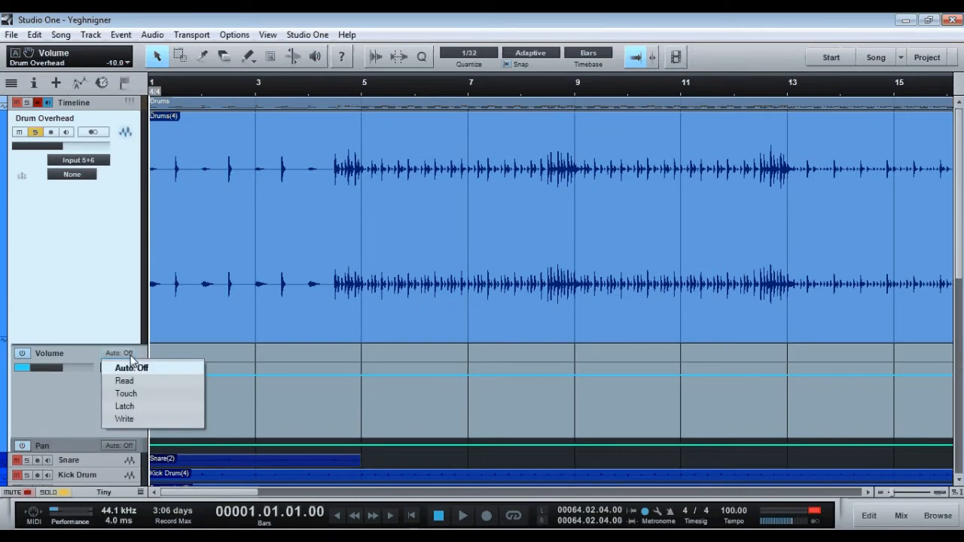
pyautogui.click(129, 419)
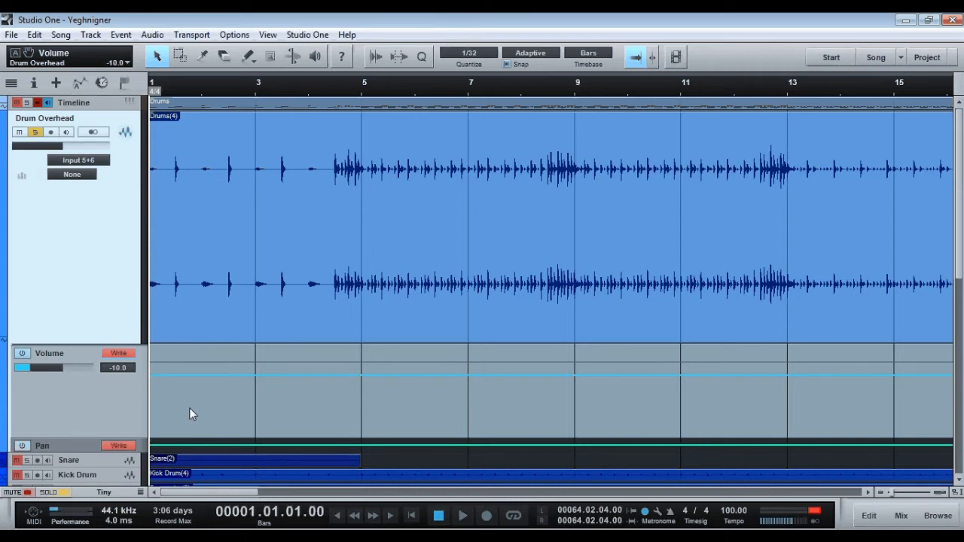
# Record the Drum Overhead volume ride from the start to about bar 29, and set its automation mode to Read.
pyautogui.press('space')
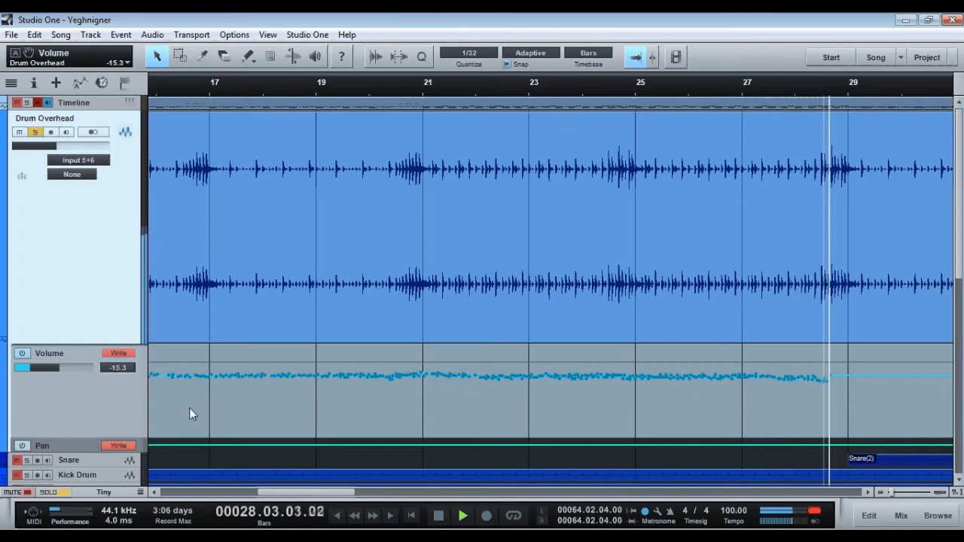
pyautogui.press('space')
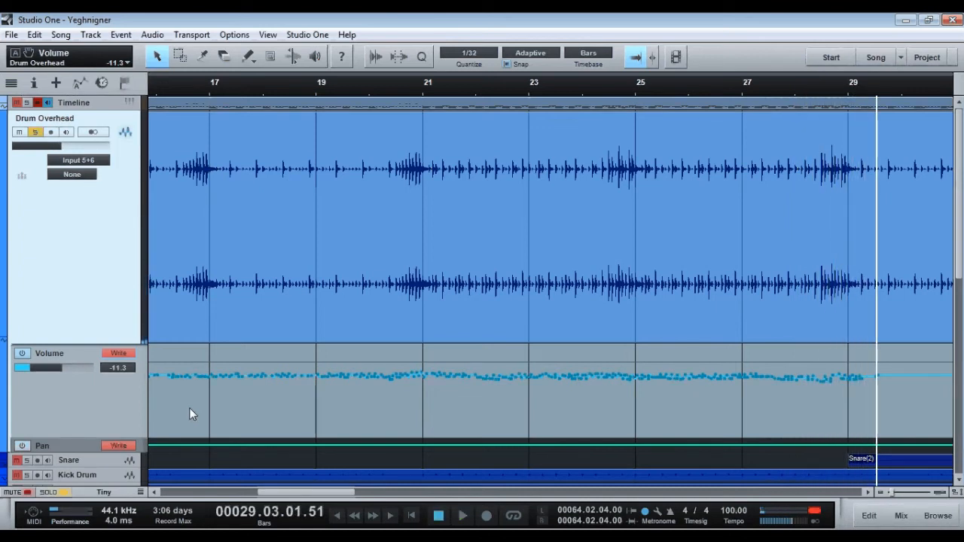
pyautogui.click(119, 353)
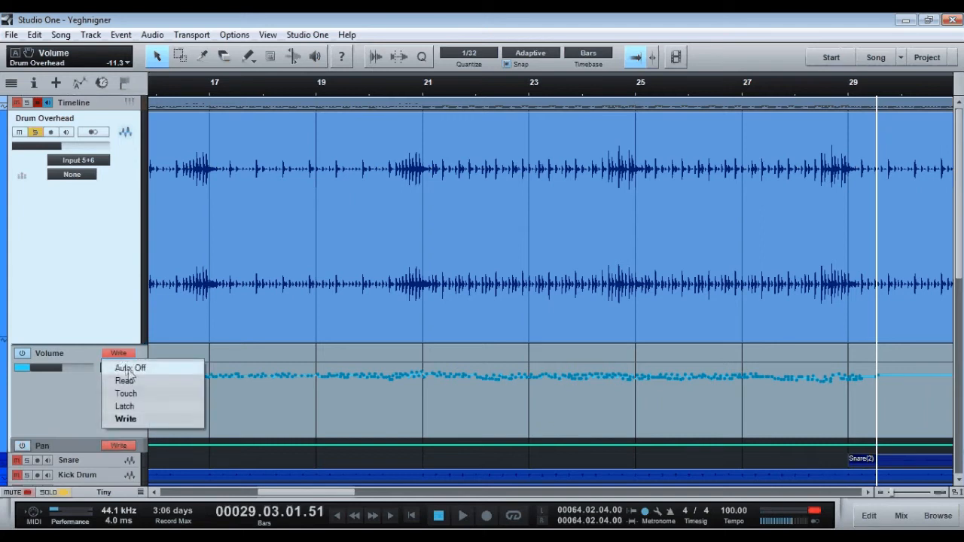
pyautogui.click(132, 382)
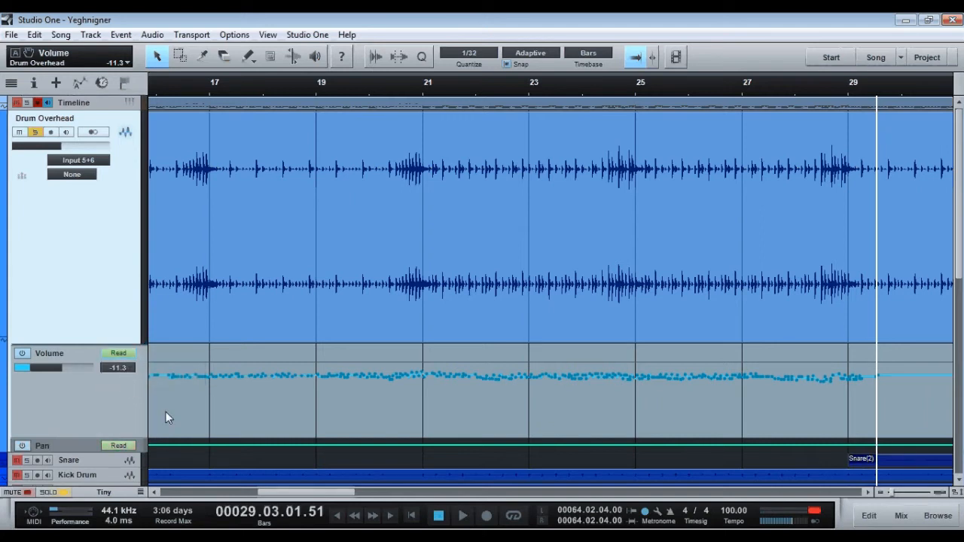
# Play the recorded Drum Overhead volume automation from the song's start to about bar 22, inspecting its points up close, and unsolo the track.
pyautogui.click(412, 515)
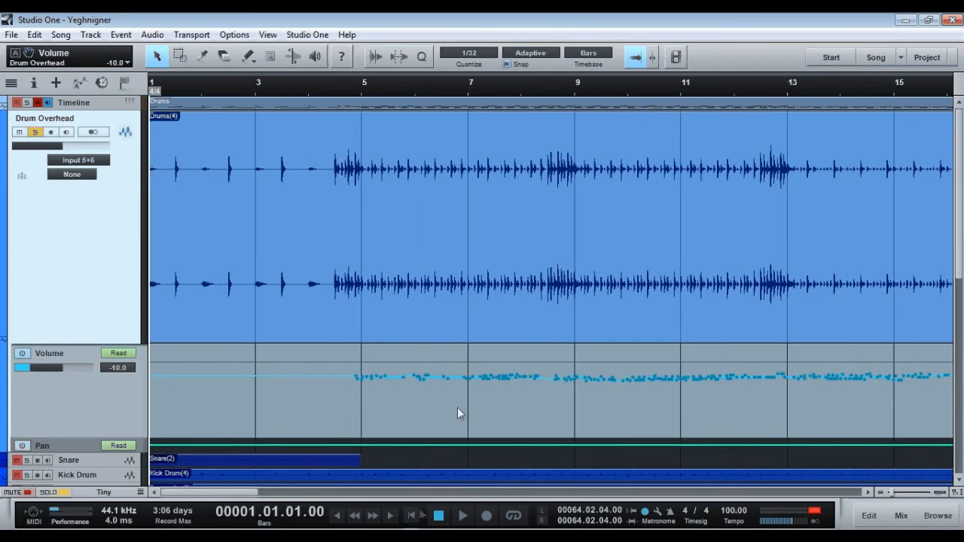
pyautogui.press('space')
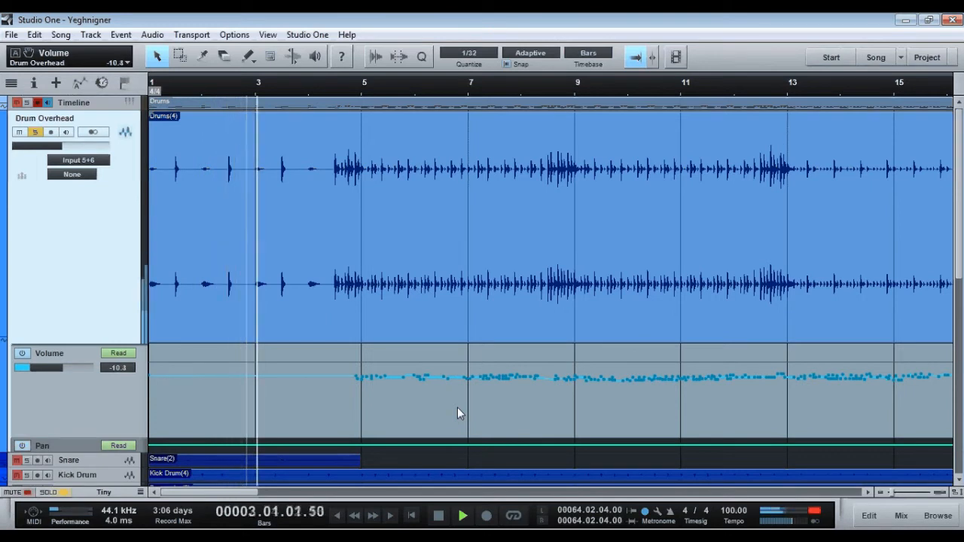
pyautogui.click(932, 492)
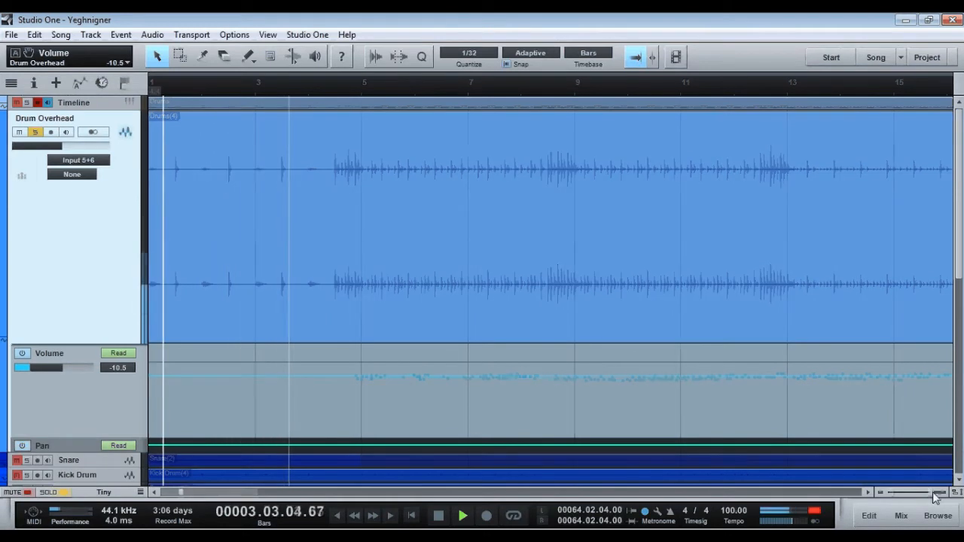
pyautogui.moveTo(932, 493); pyautogui.dragTo(899, 493)
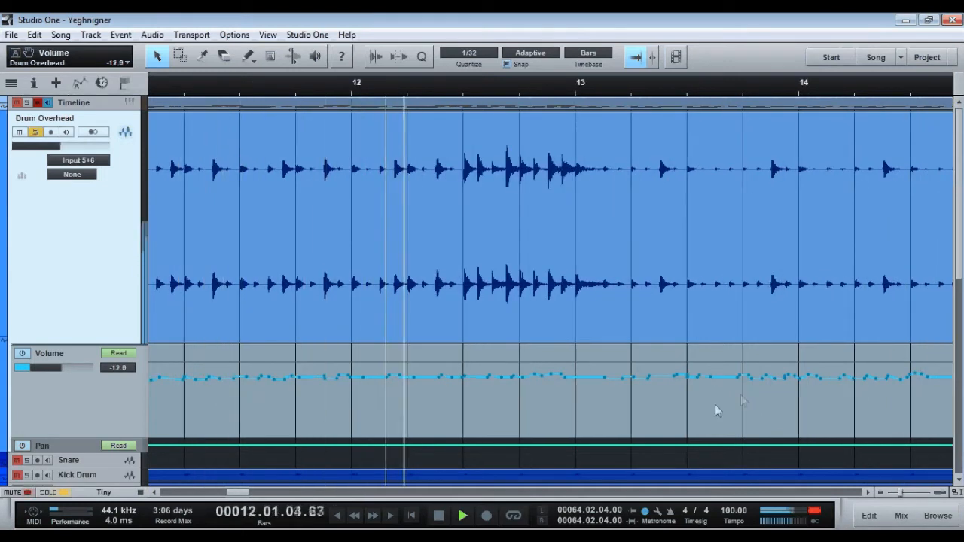
pyautogui.click(36, 133)
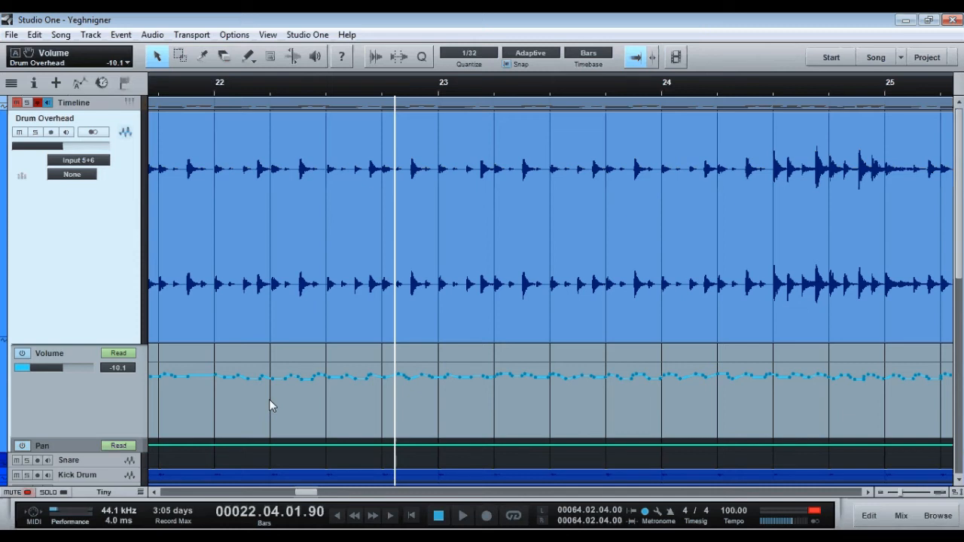
# Examine the Drum Overhead volume automation across the song's opening, from bar 1 to about bar 15.
pyautogui.moveTo(309, 492); pyautogui.dragTo(171, 494)
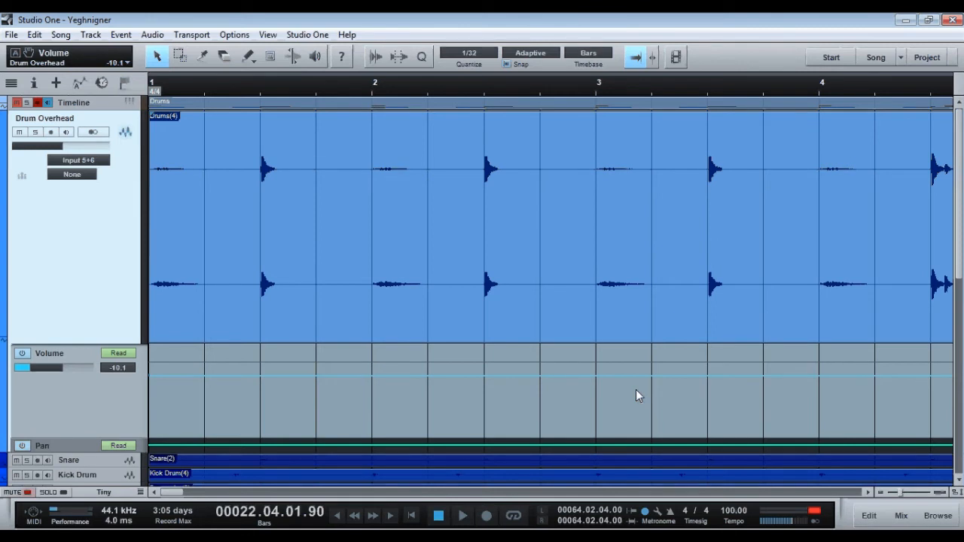
pyautogui.click(882, 492)
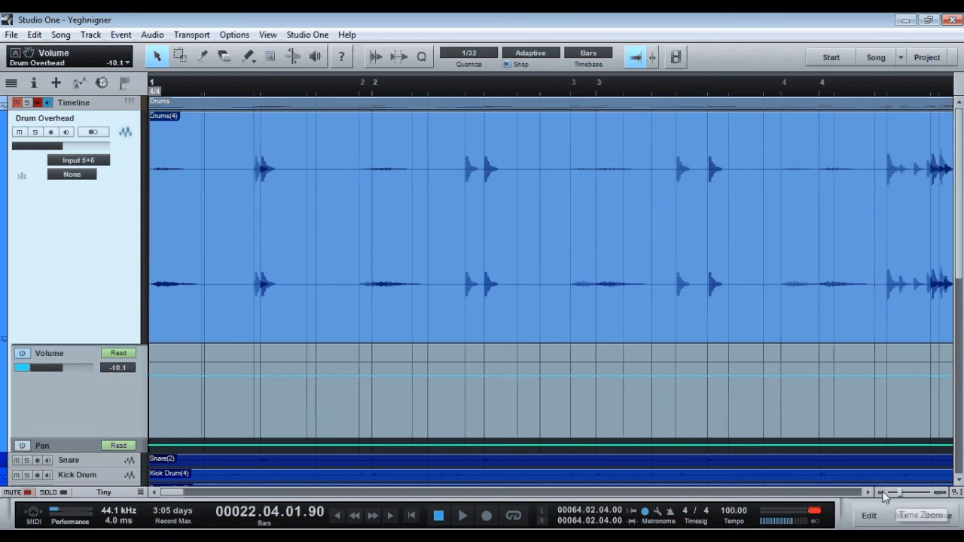
pyautogui.click(883, 494)
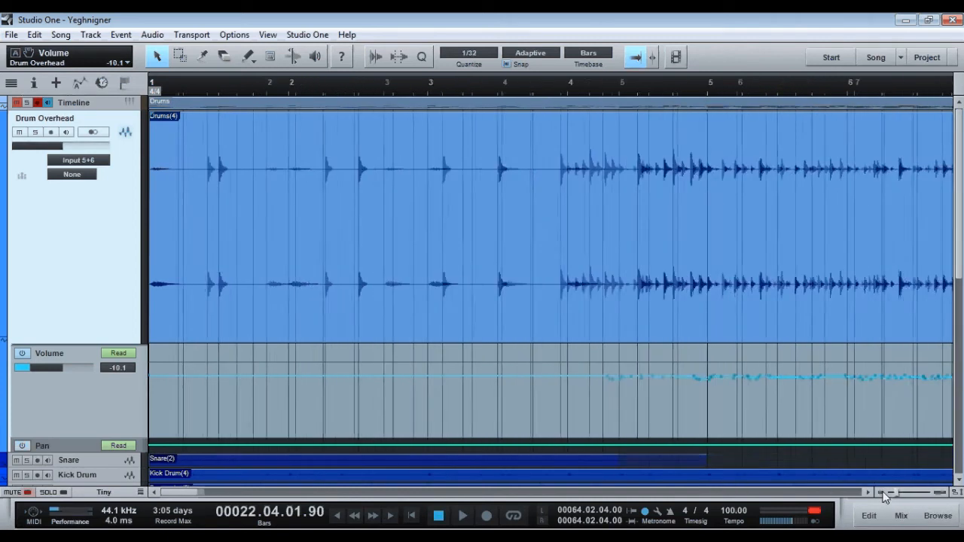
pyautogui.click(883, 493)
pyautogui.click(883, 492)
pyautogui.click(884, 492)
pyautogui.click(884, 492)
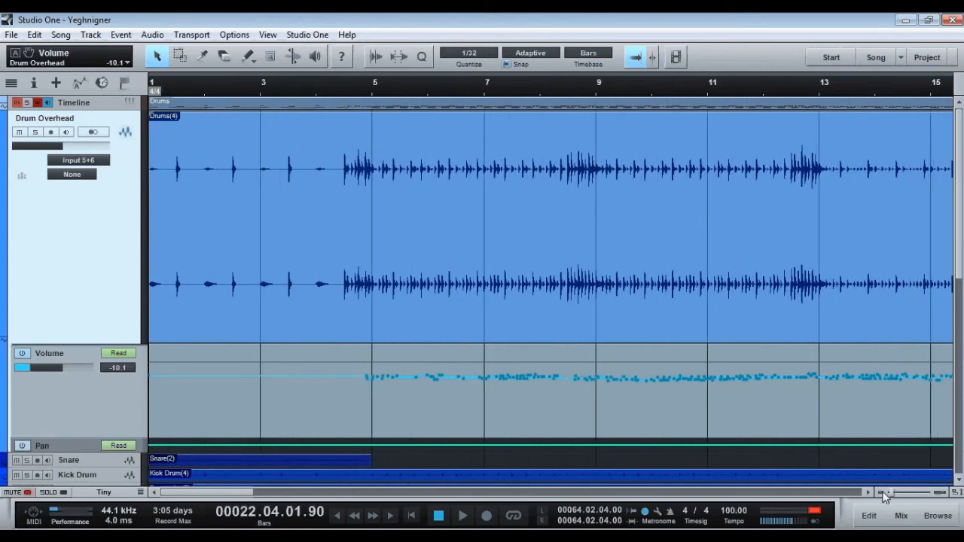